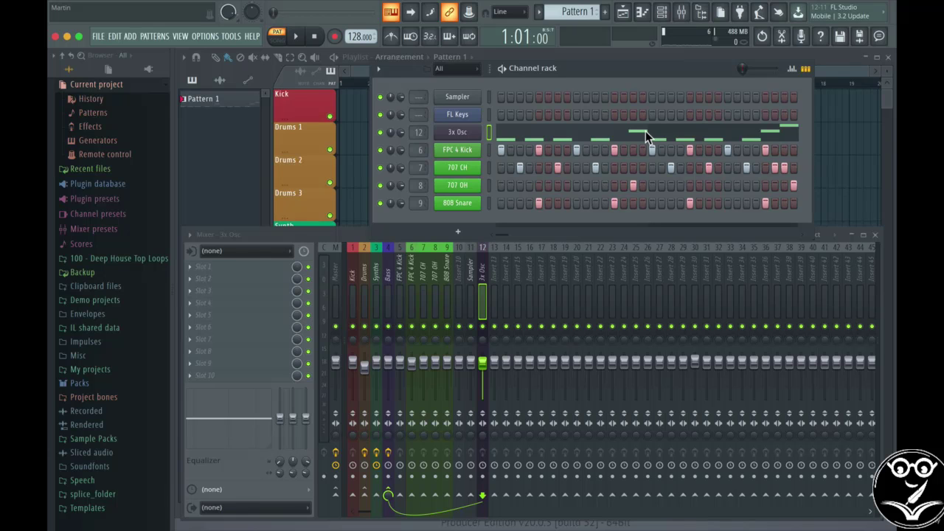
Step: Enable the iRig KEYS 37 as a MIDI input in the MIDI settings, with the controller type set to generic controller
click(204, 36)
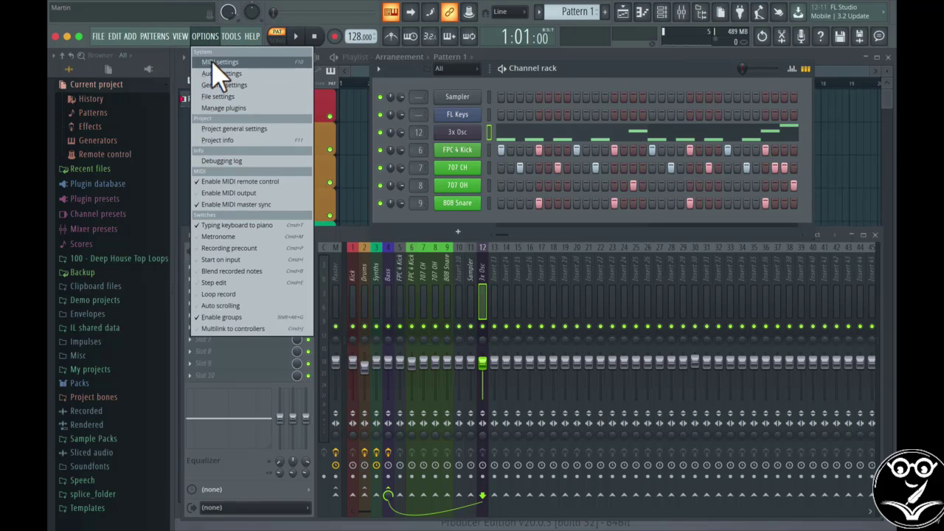
click(214, 63)
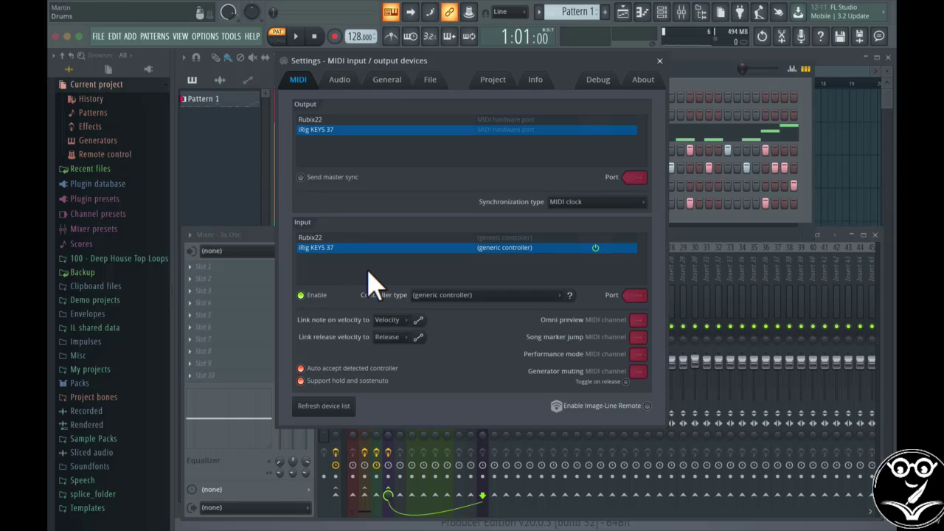
click(310, 298)
click(310, 297)
click(428, 294)
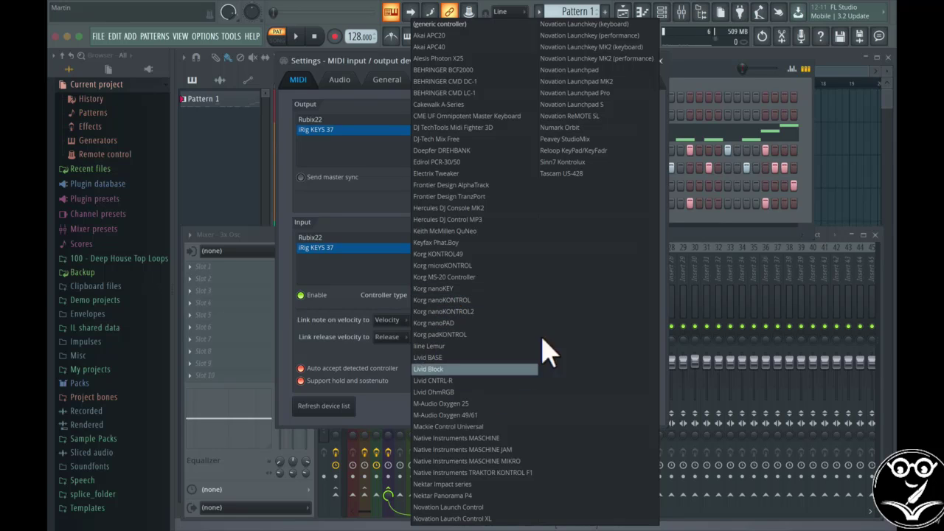
click(435, 24)
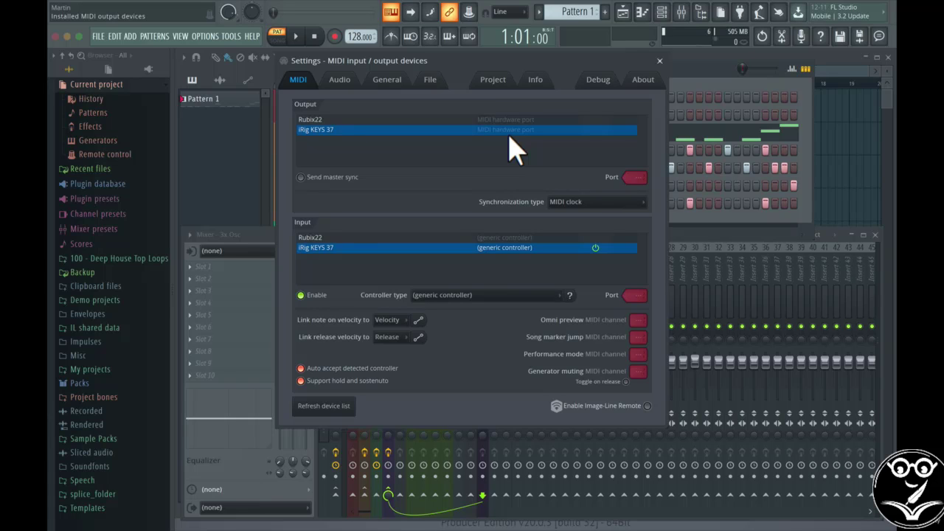
click(660, 62)
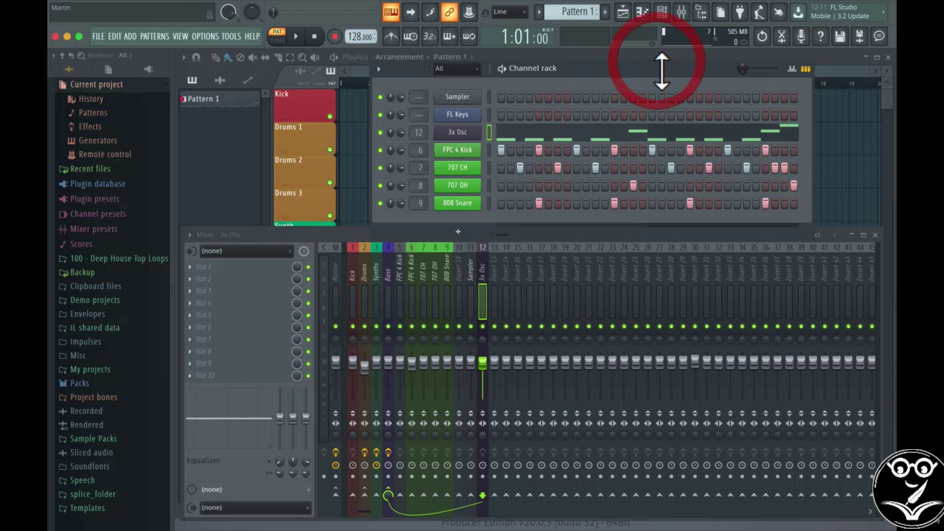
Step: Examine the options for letting the 3x Osc channel receive notes from the iRig KEYS 37
click(459, 133)
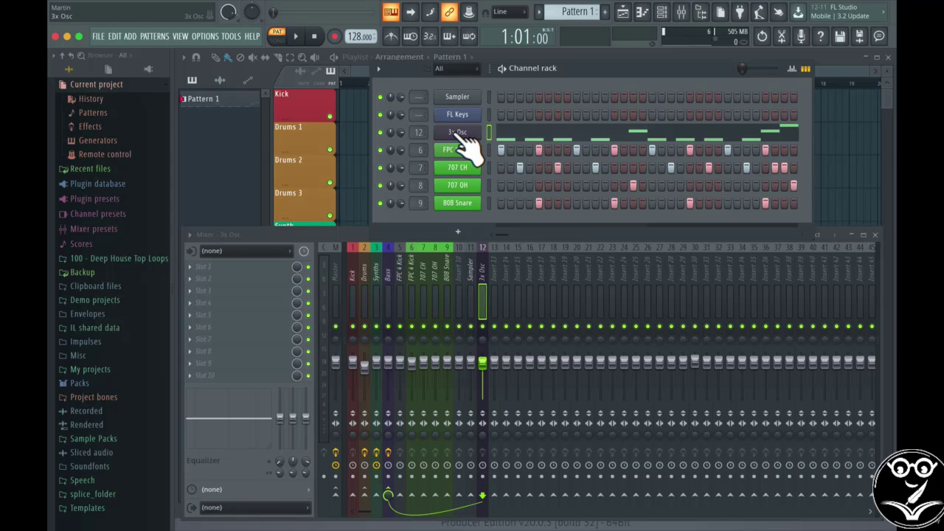
right_click(458, 133)
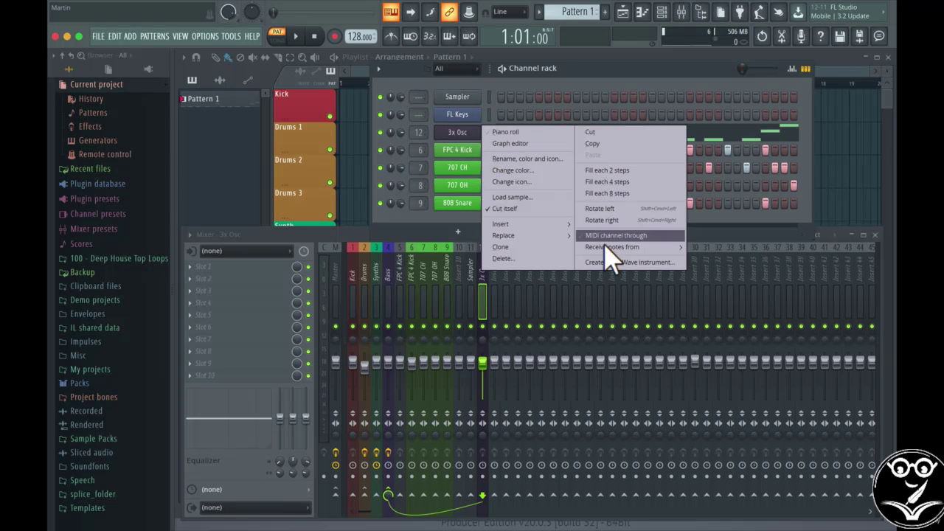
mouse_move(603, 249)
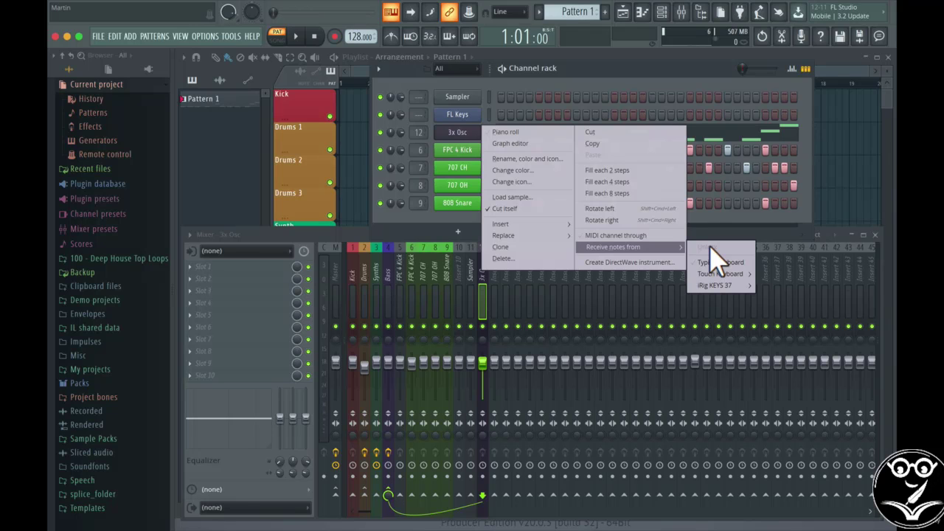
mouse_move(708, 289)
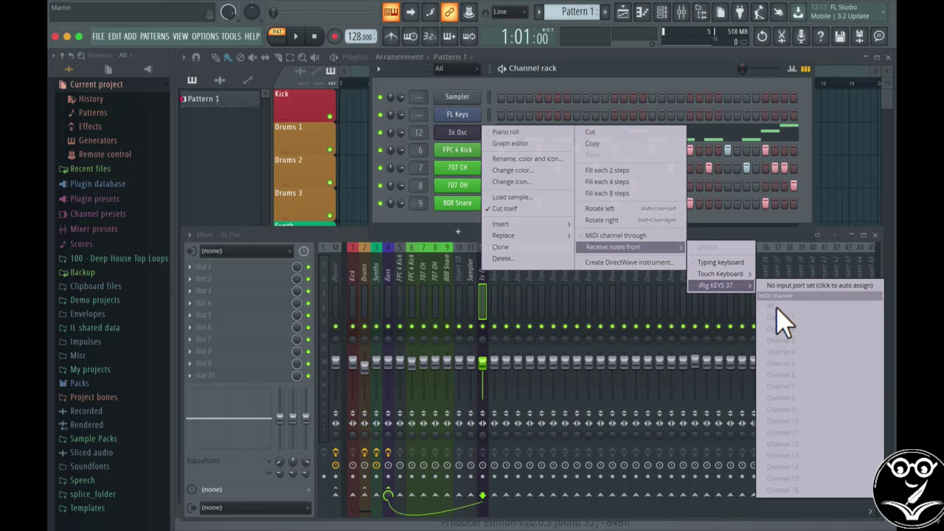
click(652, 84)
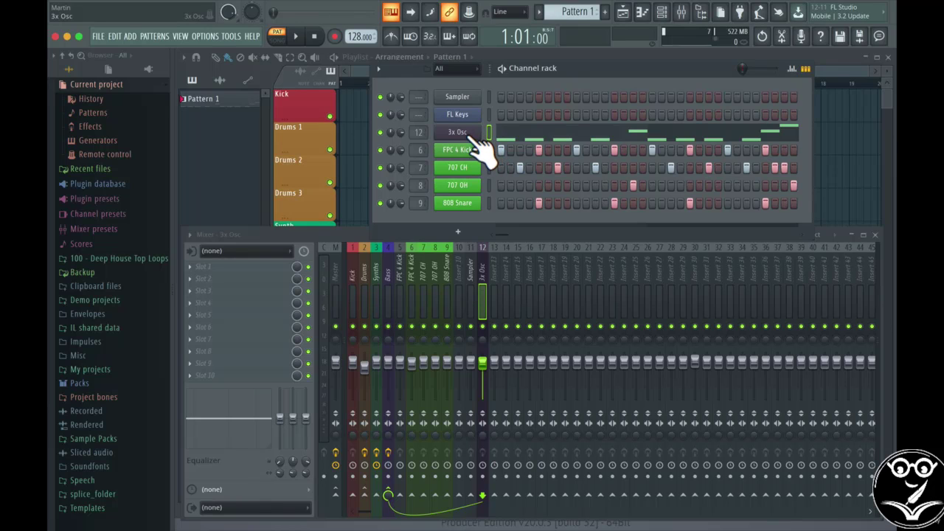
Step: Open 3x Osc and link oscillator 1's coarse pitch knob to a control on the MIDI keyboard
click(454, 132)
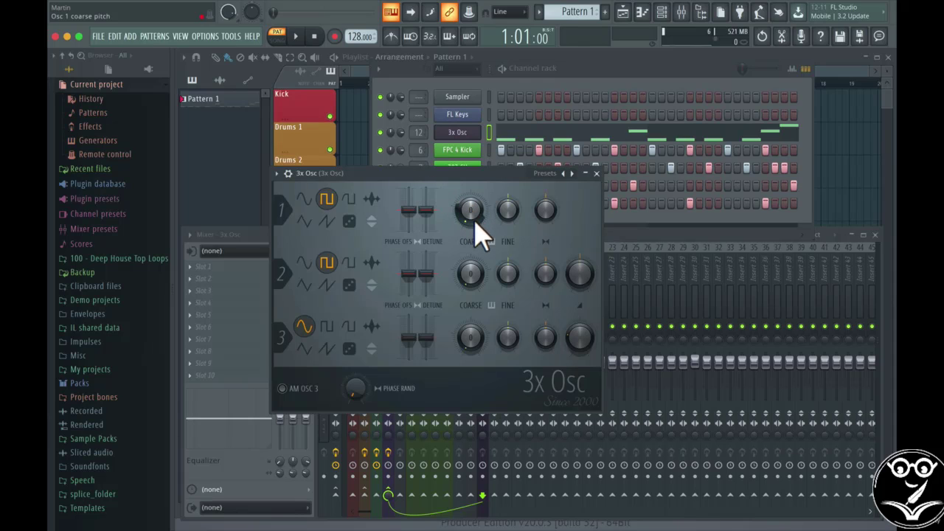
mouse_move(472, 209)
mouse_down()
mouse_move(480, 221)
mouse_move(475, 227)
mouse_move(467, 210)
mouse_move(469, 218)
mouse_up()
right_click(472, 217)
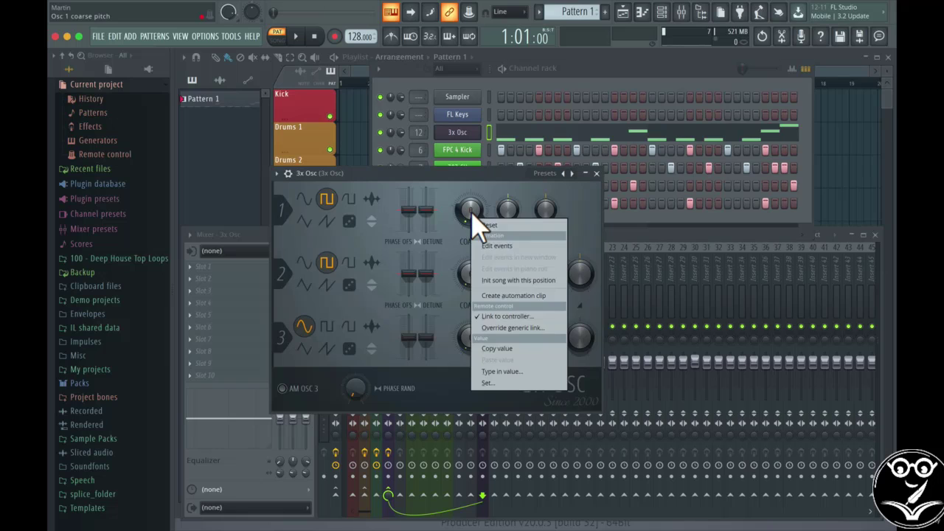
click(487, 316)
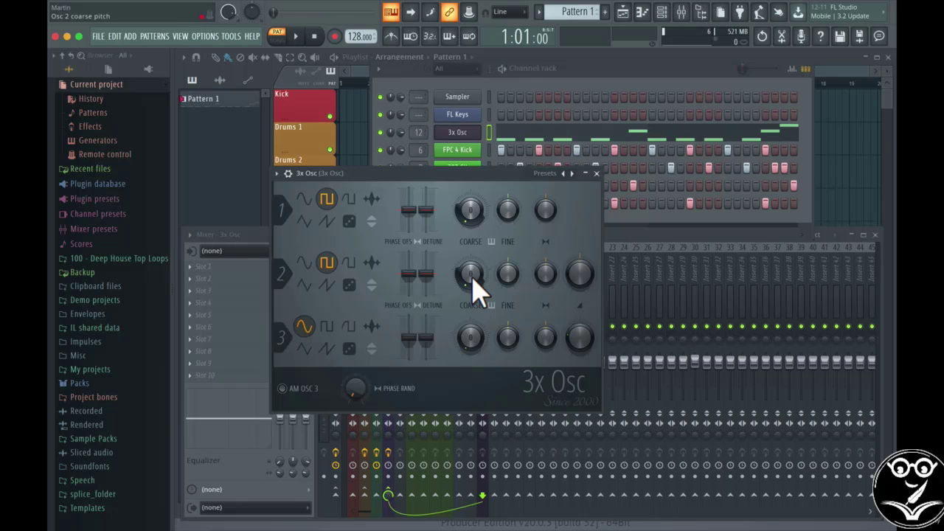
Step: Link oscillator 2's coarse pitch knob to a control on the MIDI keyboard, and close 3x Osc
right_click(472, 280)
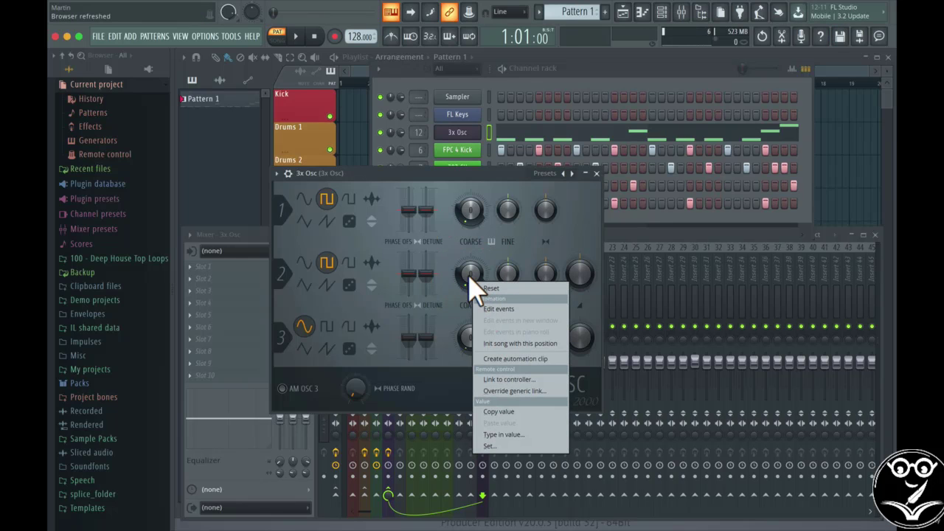
click(506, 380)
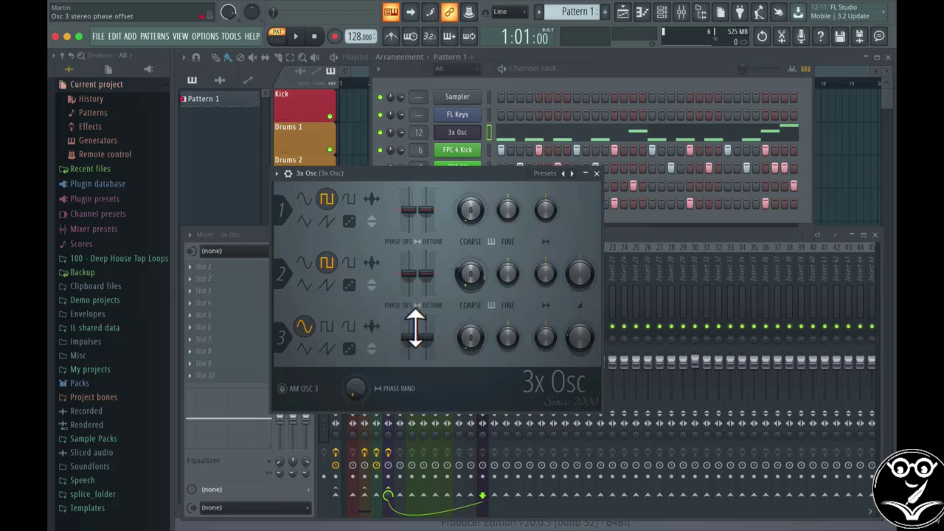
right_click(509, 210)
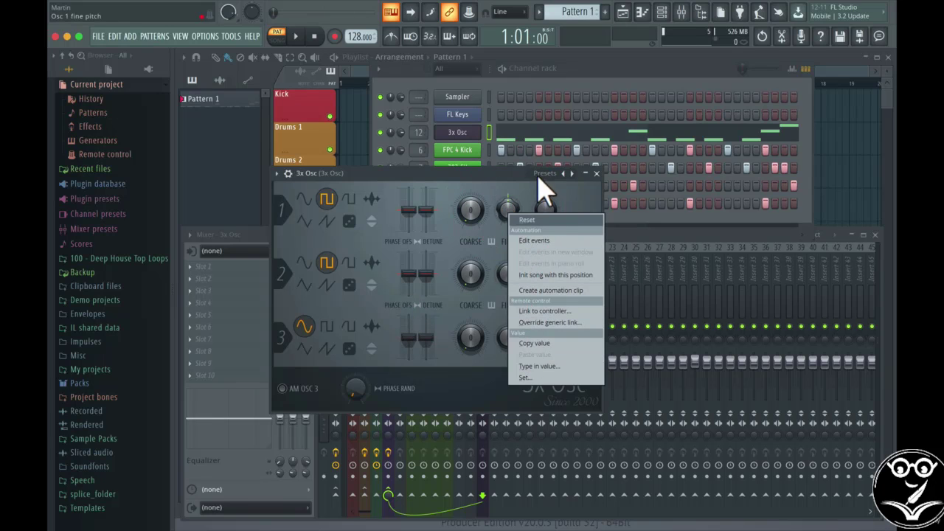
click(529, 201)
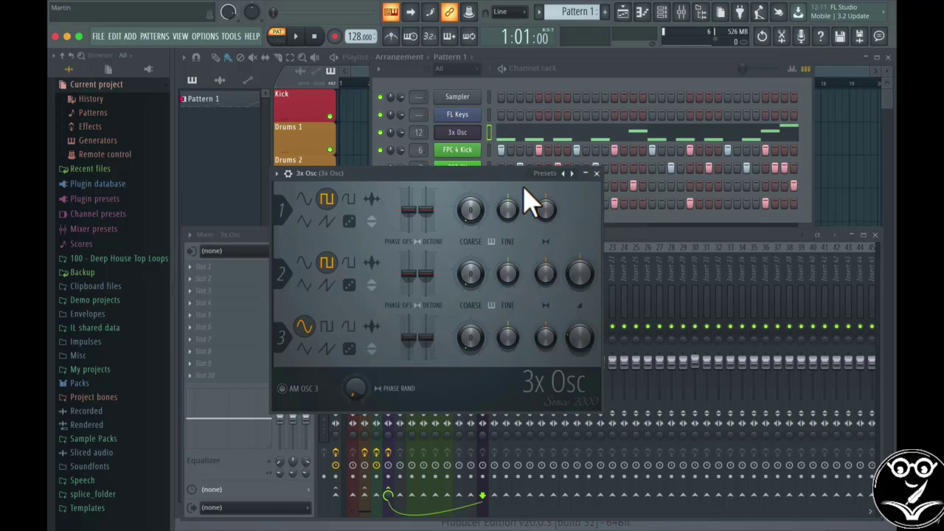
click(594, 174)
Step: Add the Serum generator plugin as a new channel and position its window near the middle of the workspace
click(456, 223)
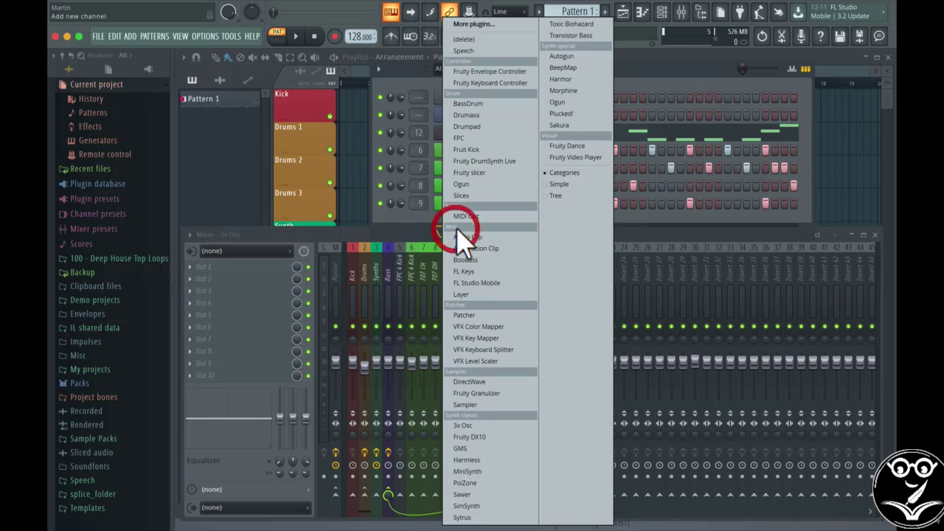
click(480, 23)
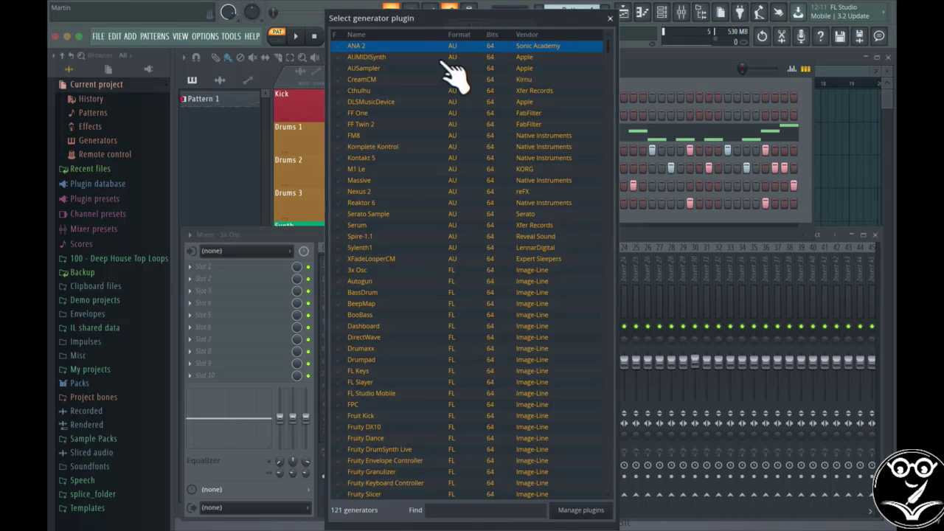
click(369, 225)
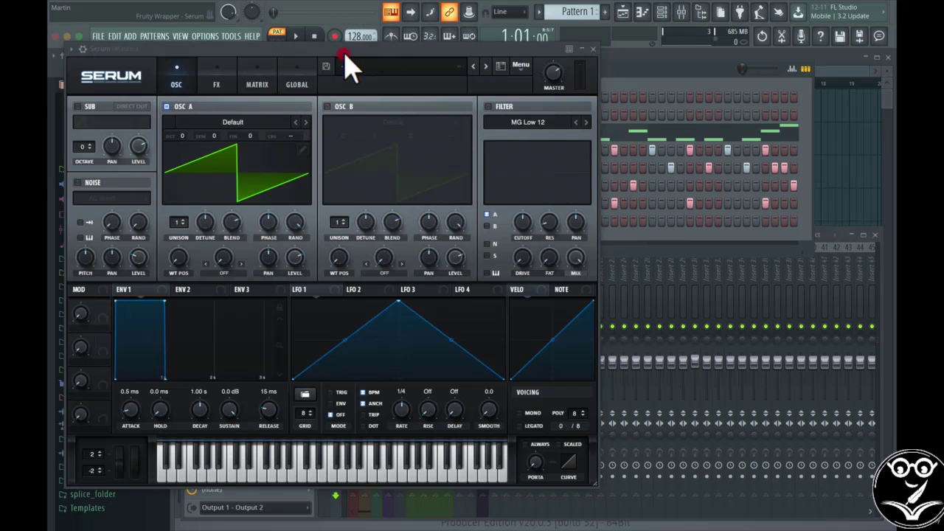
drag(344, 55, 495, 80)
Step: Check the context options of Serum's Osc B Blend knob and tweak the knob slightly
right_click(539, 247)
click(539, 247)
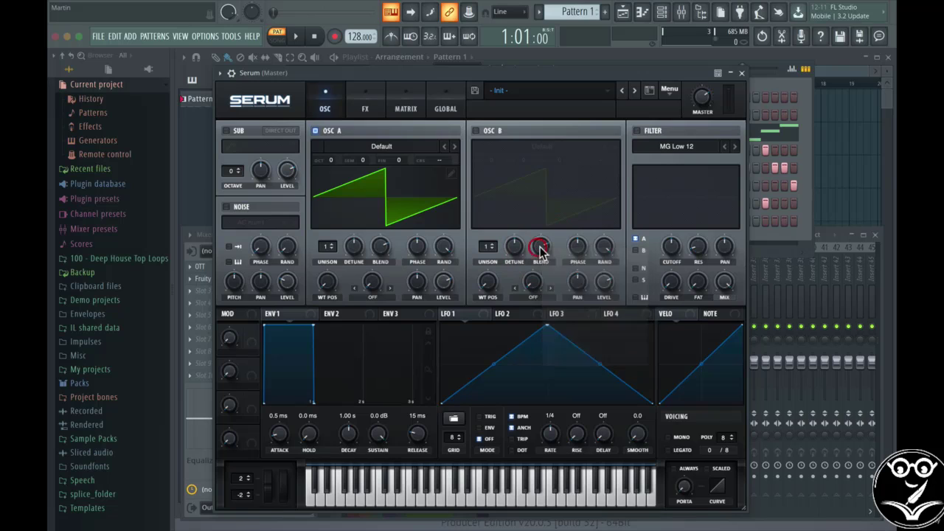
right_click(539, 249)
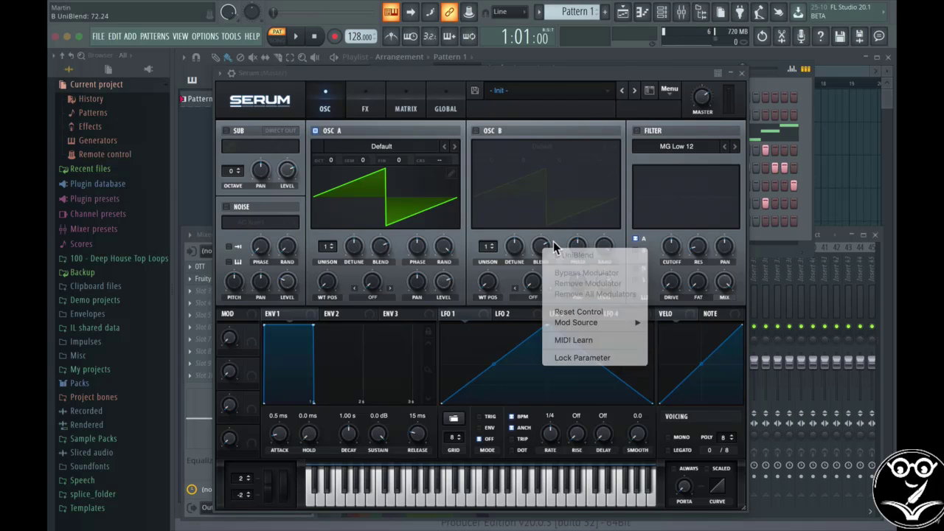
click(546, 247)
right_click(542, 247)
mouse_move(542, 247)
mouse_down()
mouse_move(542, 266)
mouse_move(542, 252)
mouse_up()
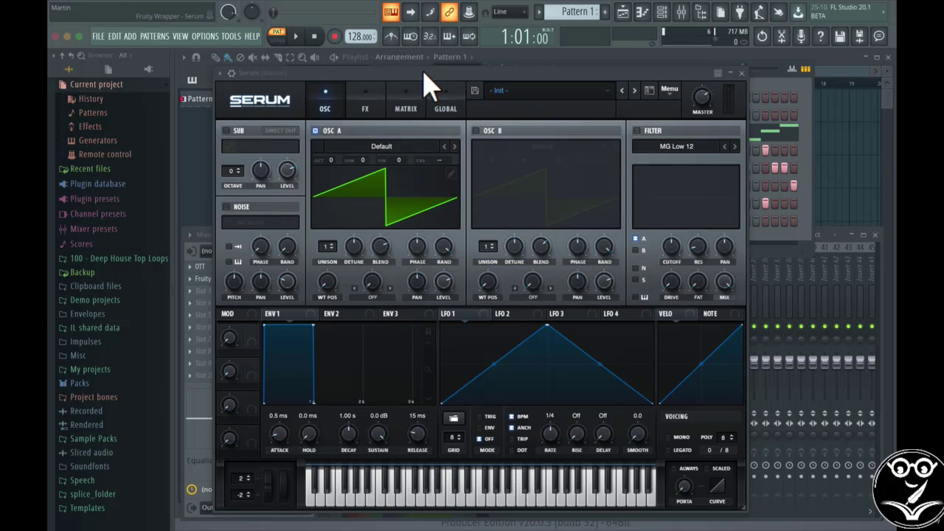
Step: Link Serum's last tweaked parameter, B UniBlend, to a MIDI controller
drag(426, 73, 440, 82)
click(231, 36)
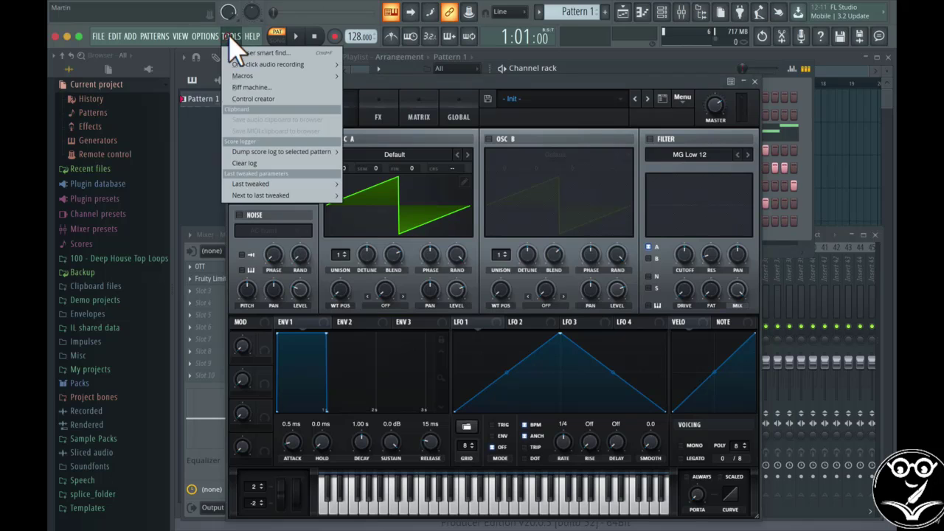
mouse_move(236, 185)
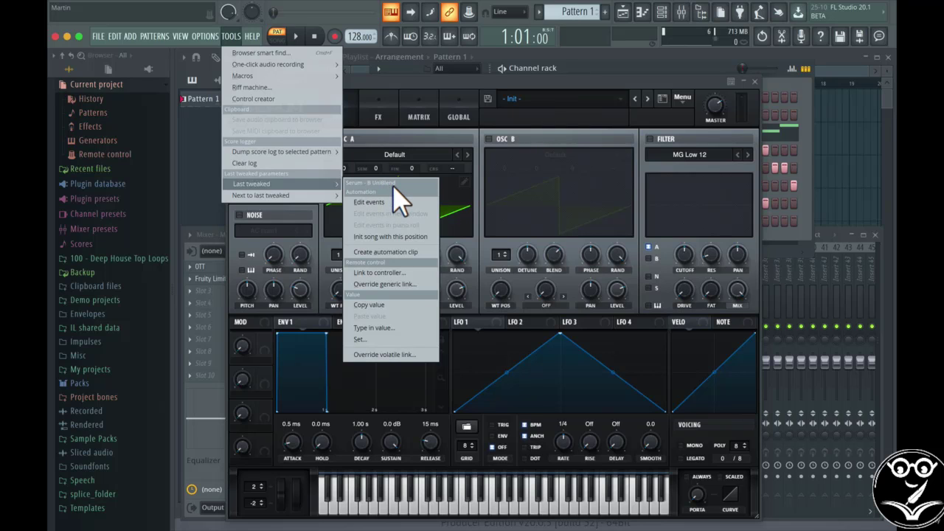
click(367, 272)
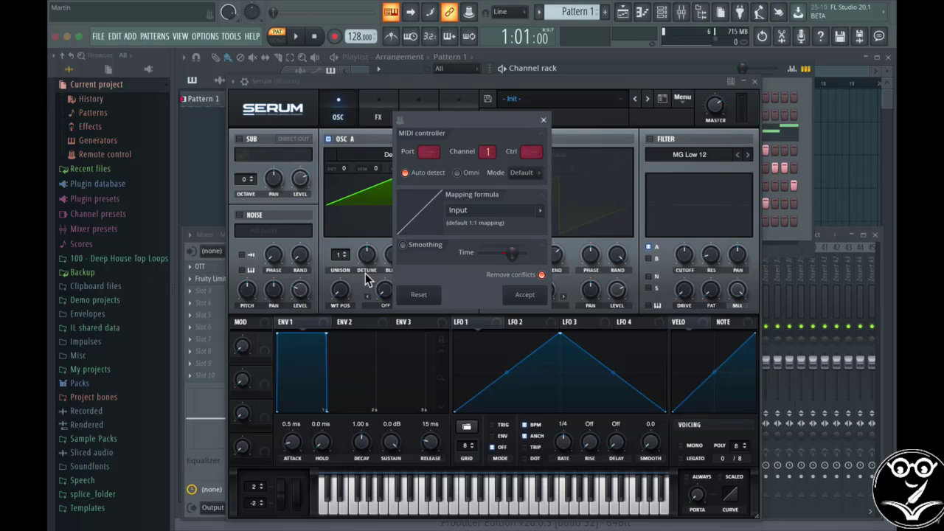
key(Escape)
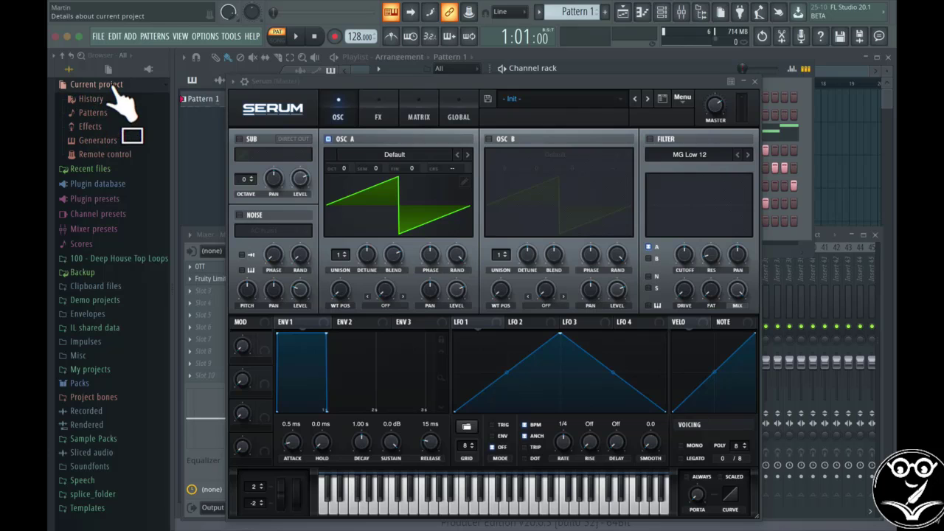
Step: Open the 3x Osc Osc 1 coarse pitch link from the project's remote controls, reset it, and close its settings
click(90, 155)
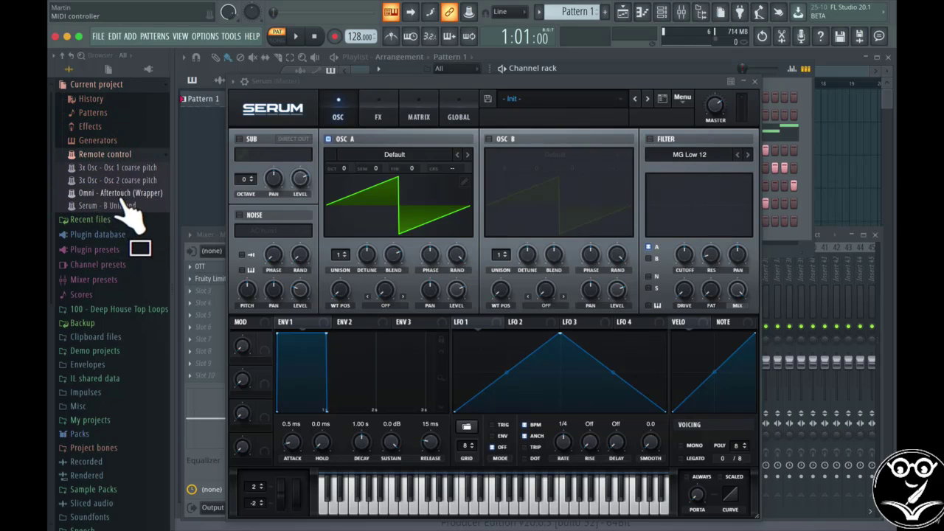
click(118, 168)
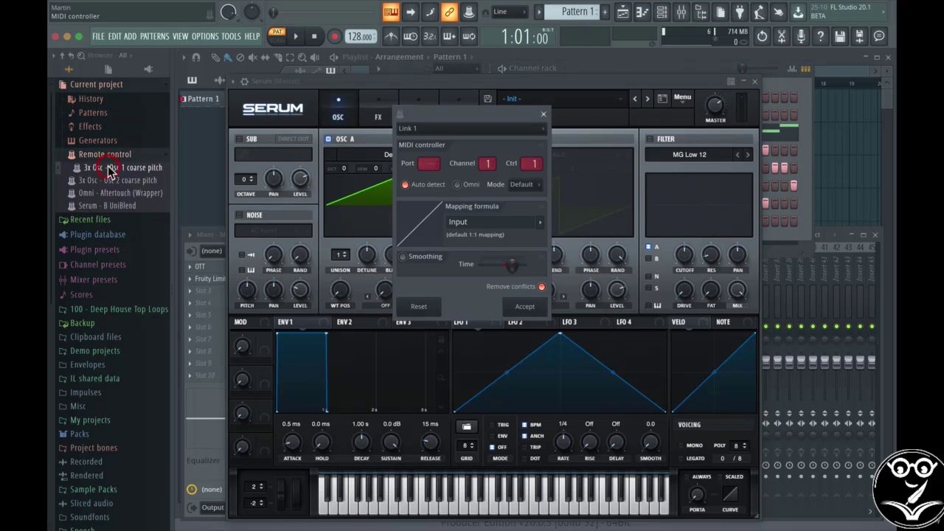
click(418, 306)
click(543, 114)
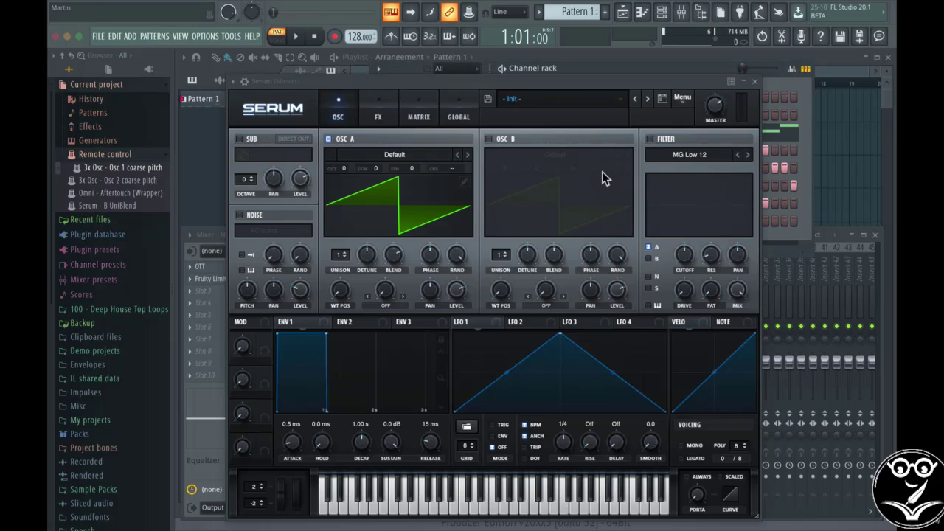